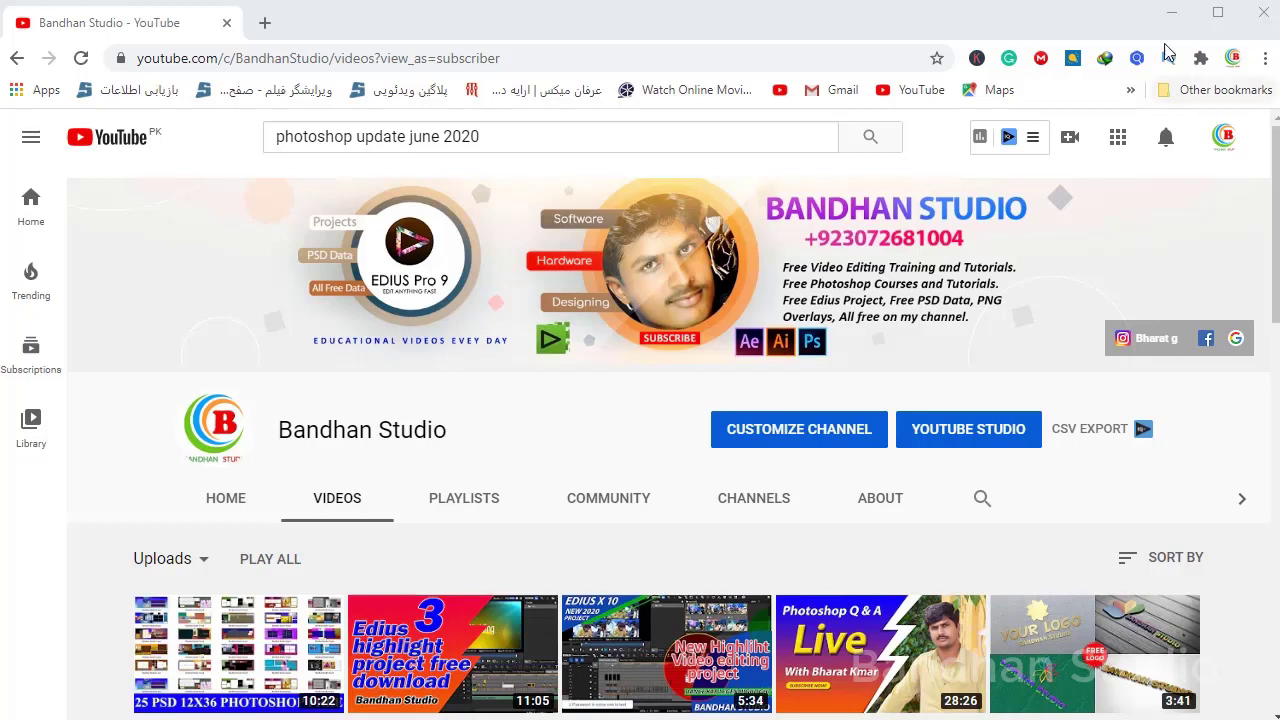
- Minimize Chrome and launch Adobe Photoshop from its desktop shortcut
click(1172, 12)
double_click(62, 37)
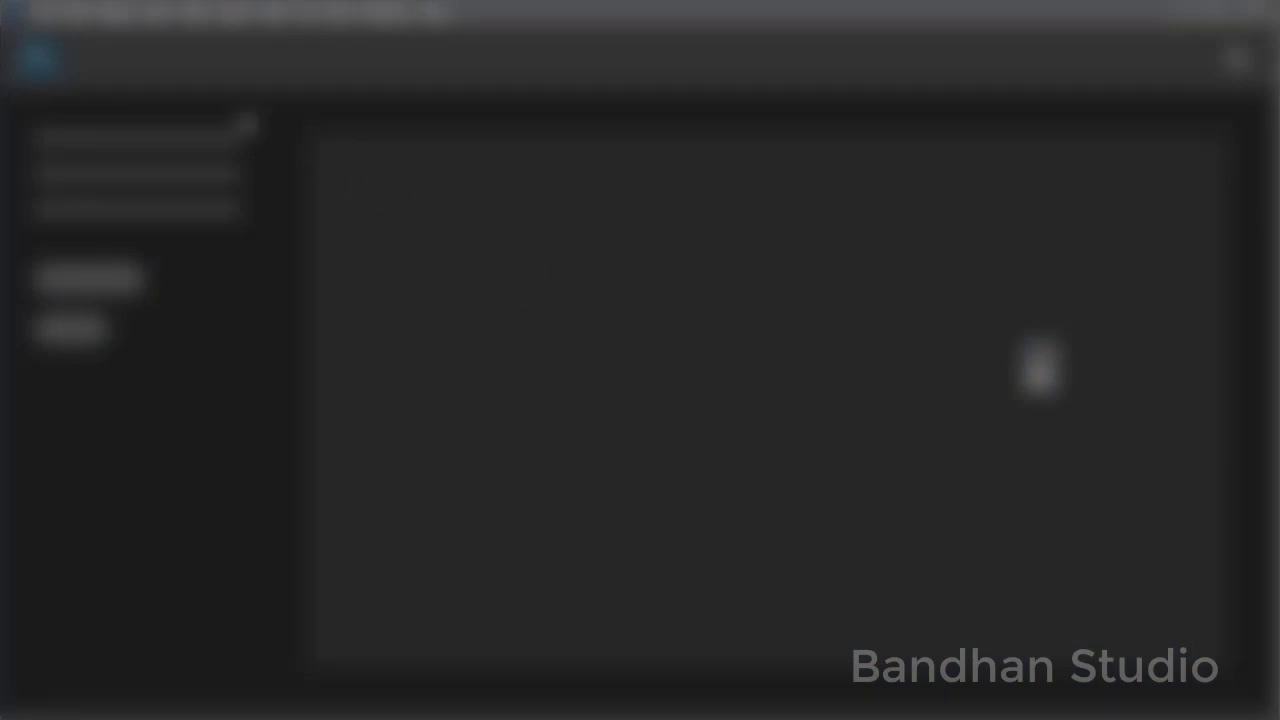
- Open 'Photo by DreamLens Production from Pexels.jpg' through the File menu
click(53, 30)
key(ctrl+n)
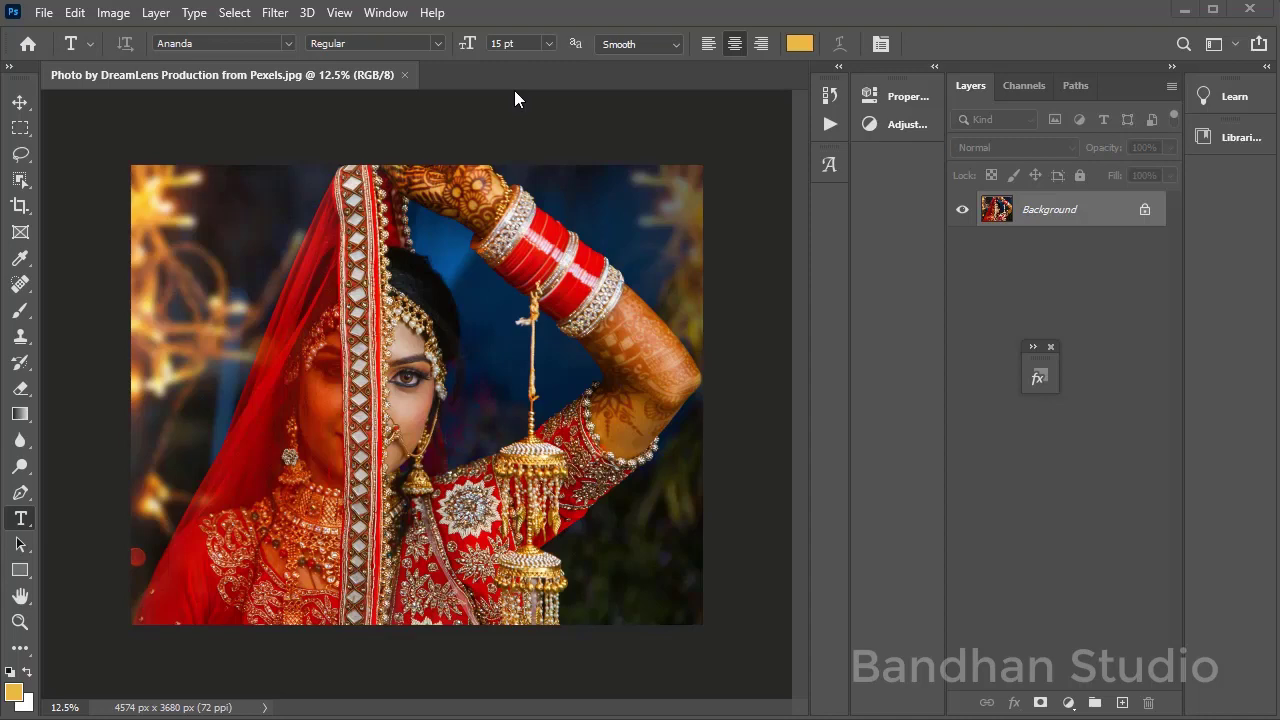
click(270, 14)
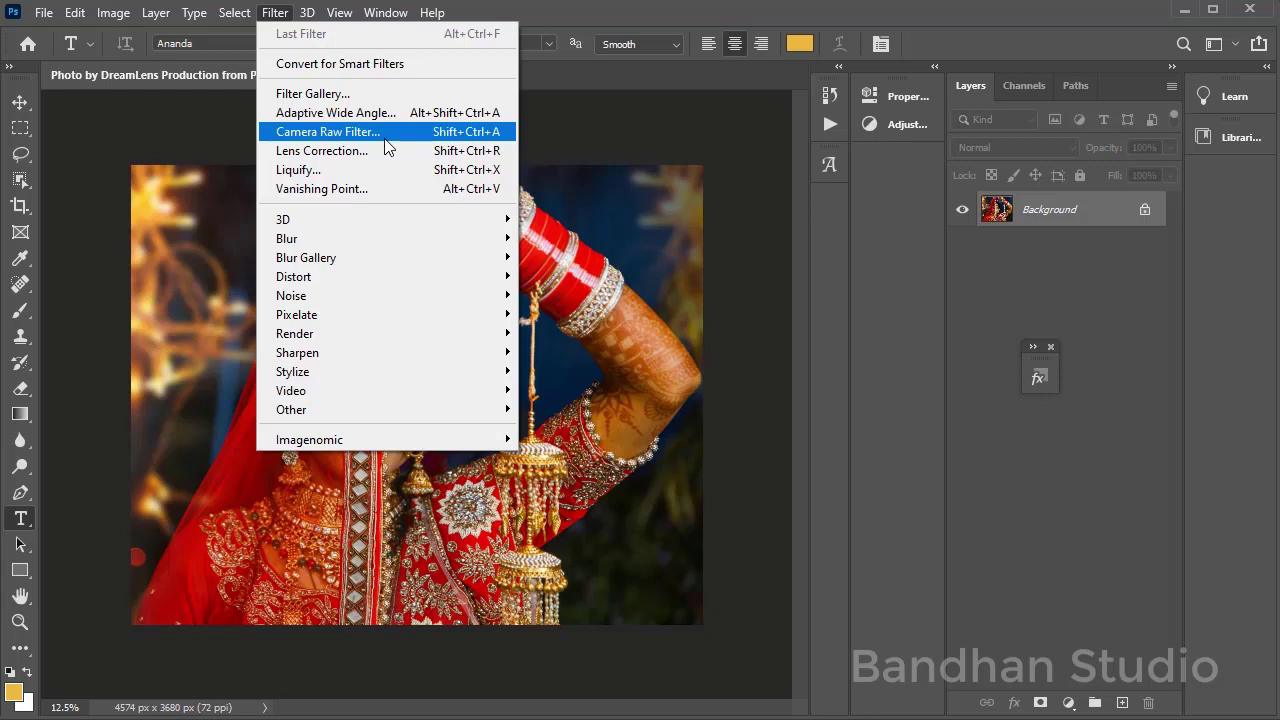
click(746, 199)
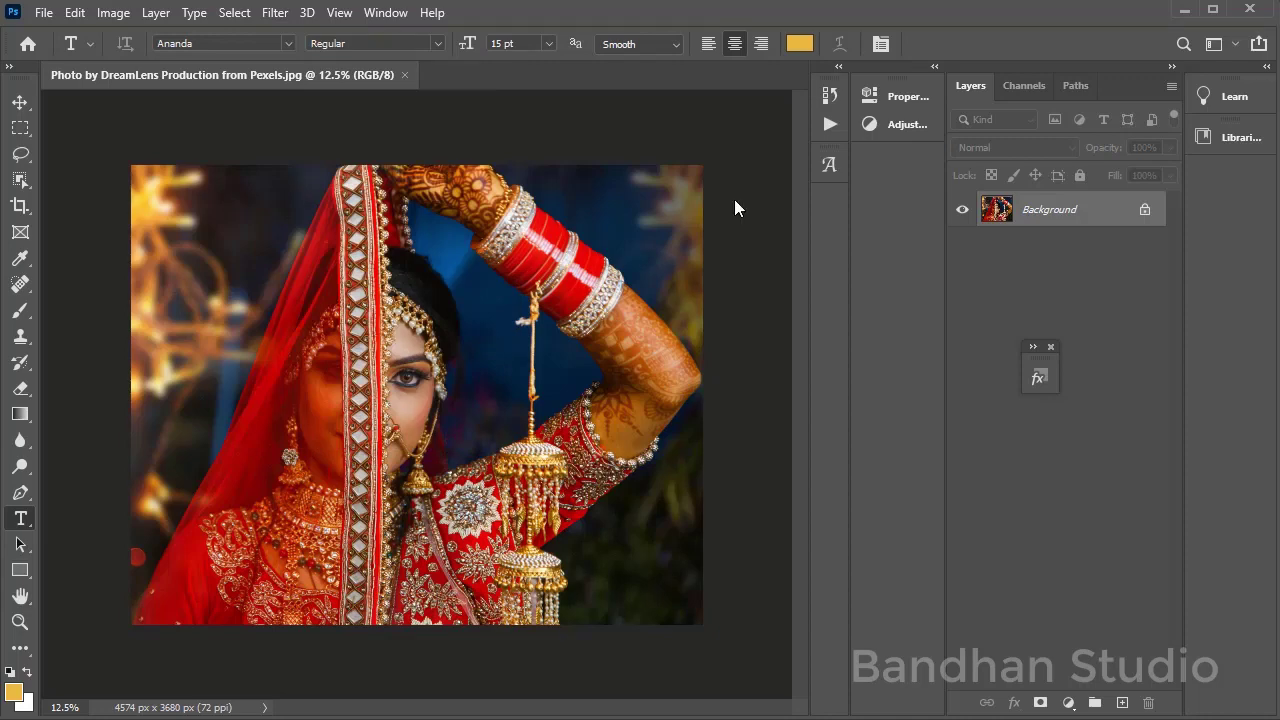
- Apply the Camera Raw Filter (Shift+Ctrl+A) to the portrait and expand its Basic panel
key(shift+ctrl+a)
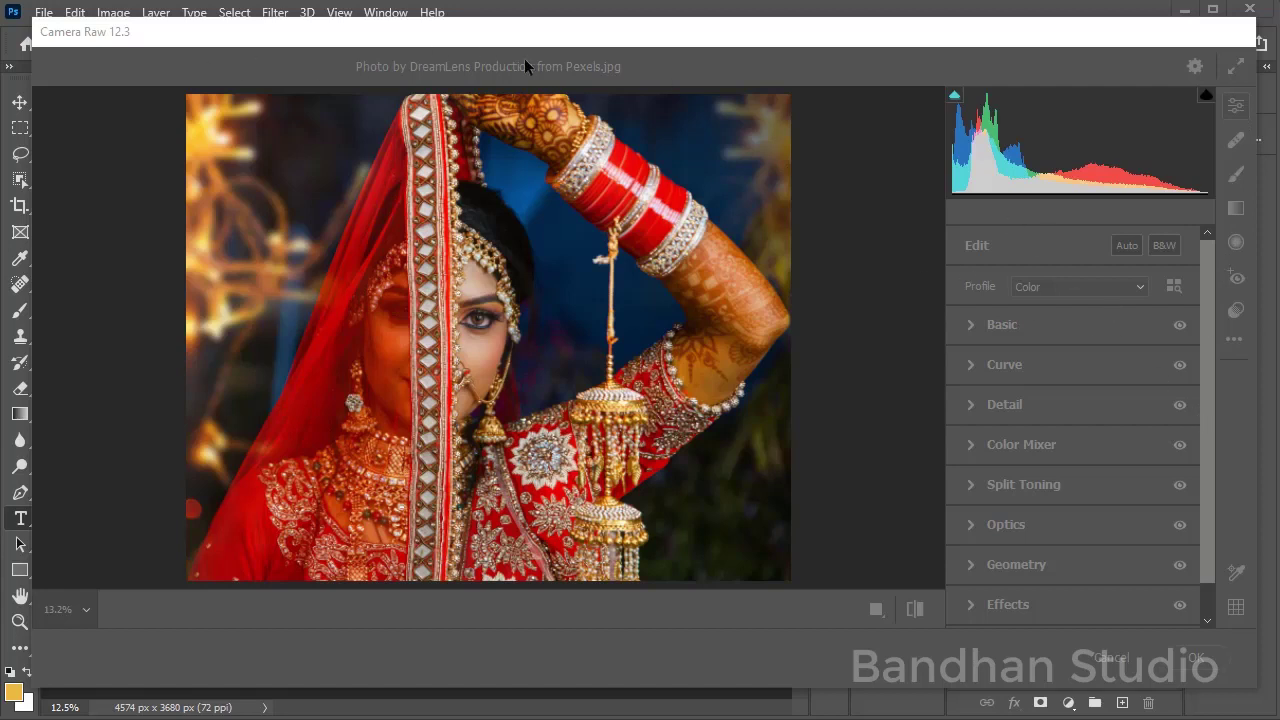
click(1102, 326)
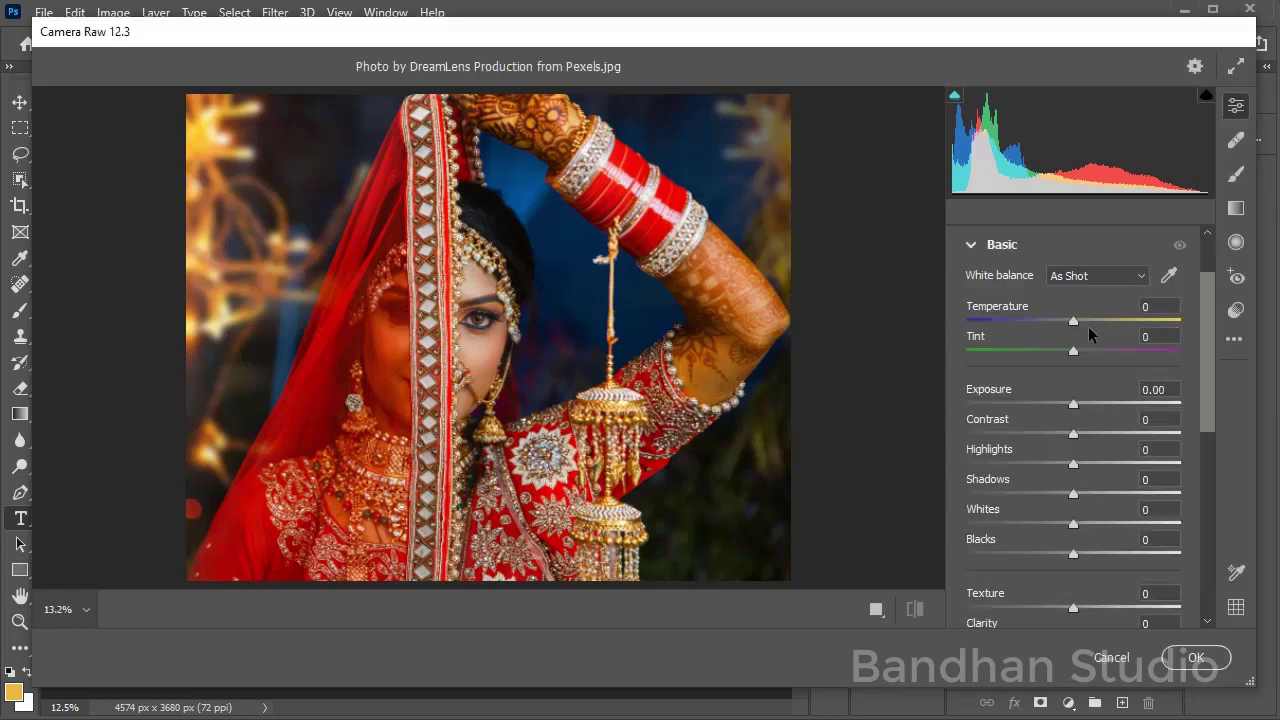
- Set Exposure to +0.20 in Camera Raw's Basic panel, leaving the panel collapsed
click(970, 244)
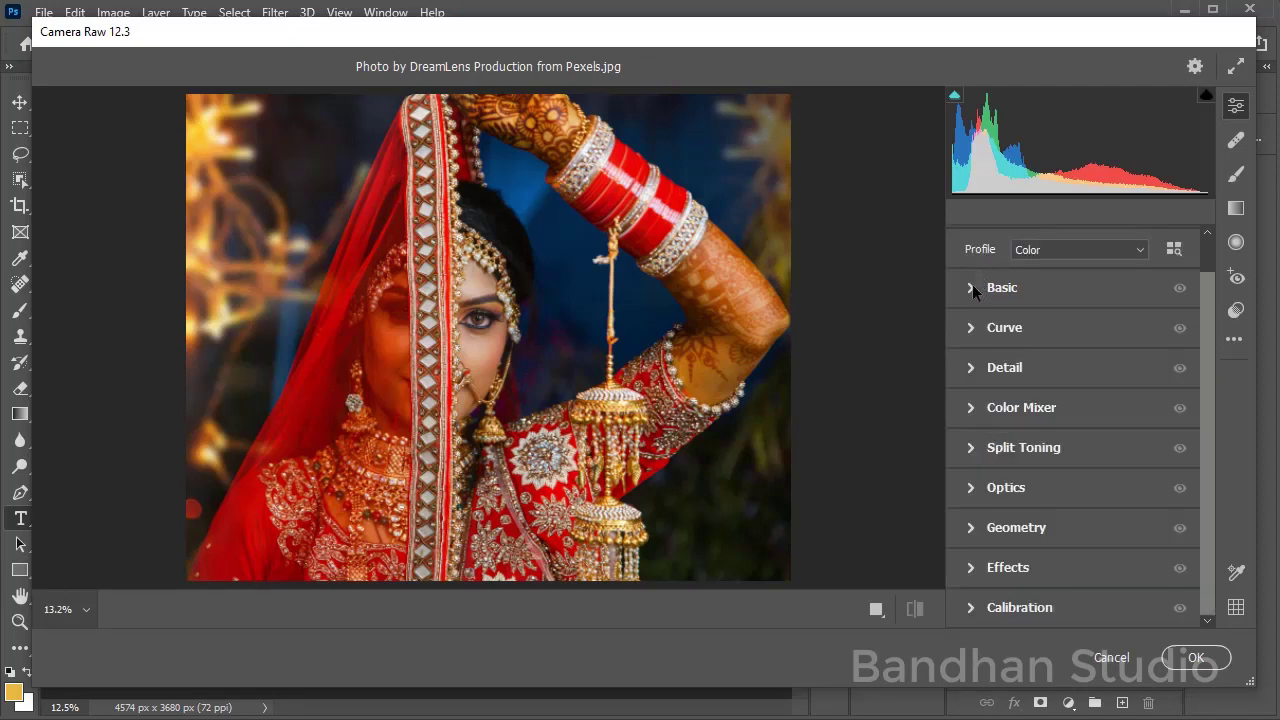
click(972, 287)
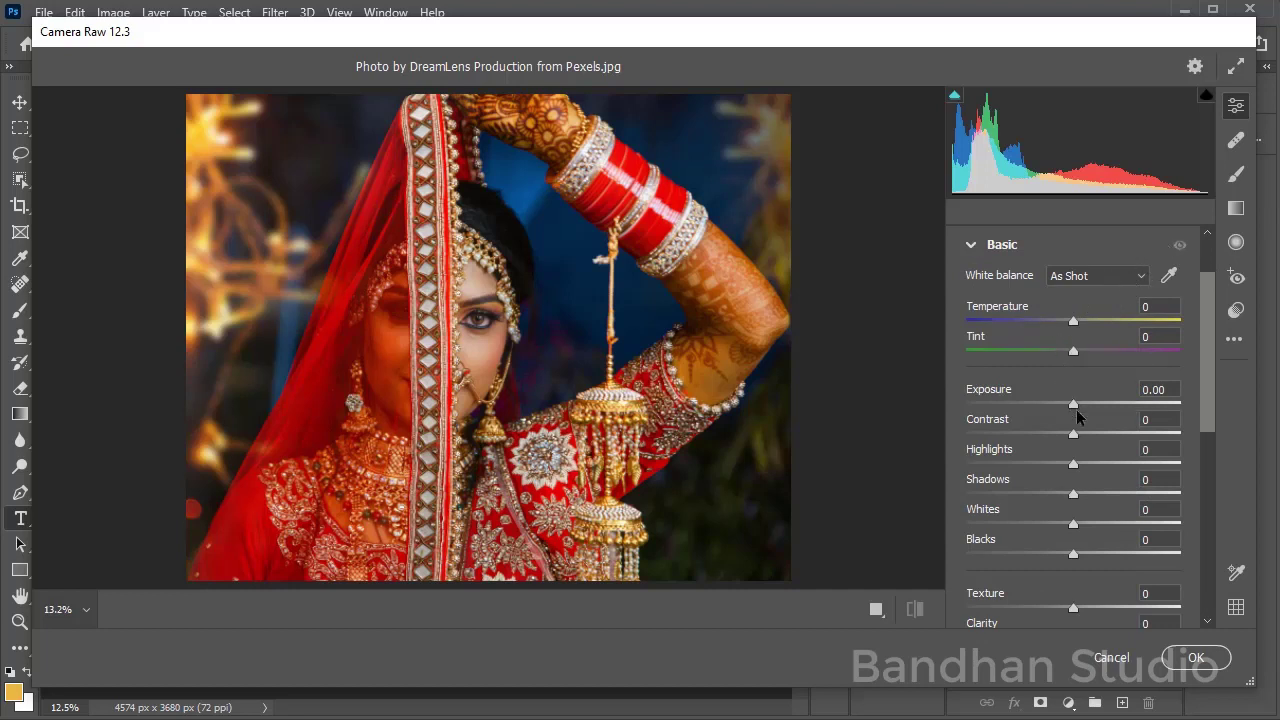
drag(1074, 404, 1078, 404)
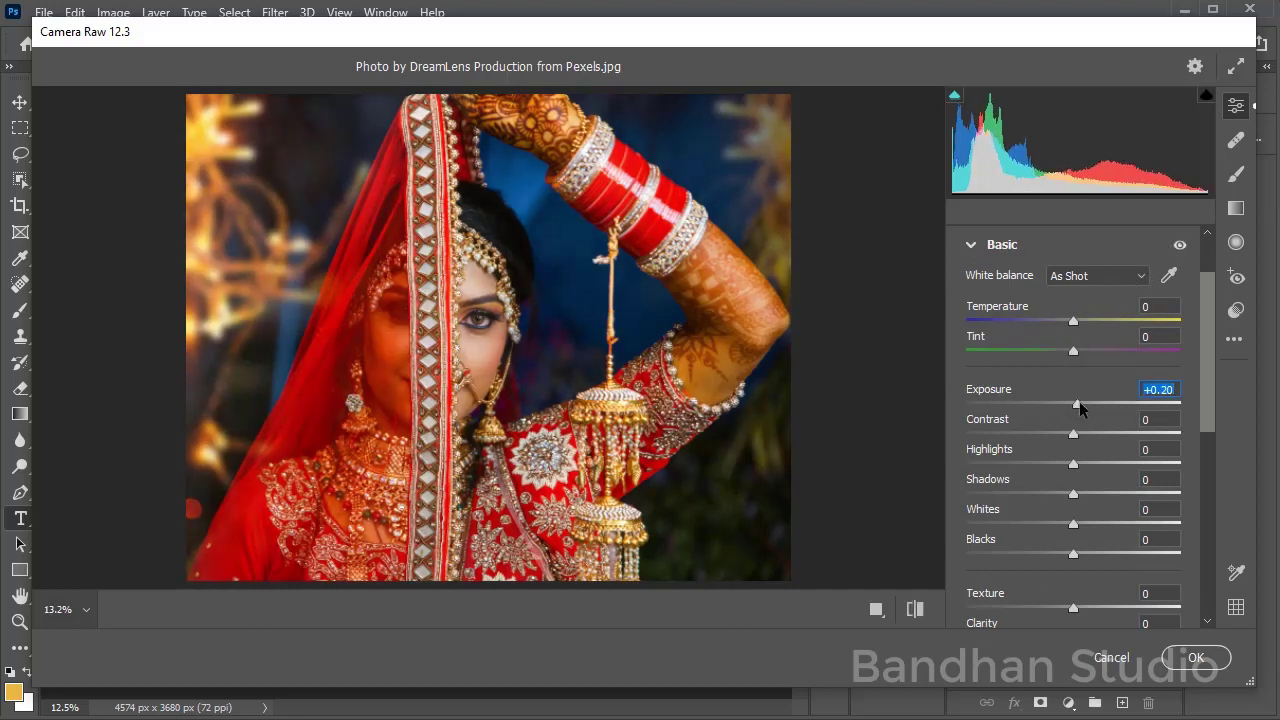
click(973, 246)
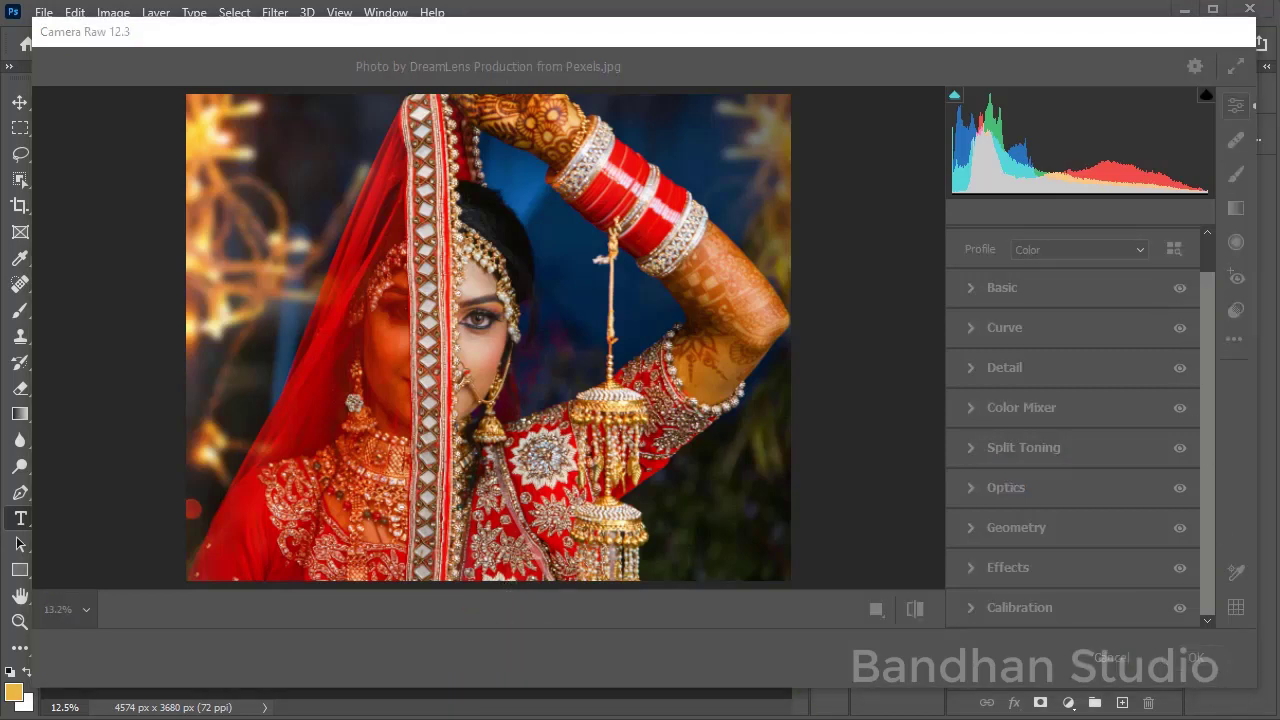
- Set Camera Raw's Detail Sharpening amount to 13
click(1077, 35)
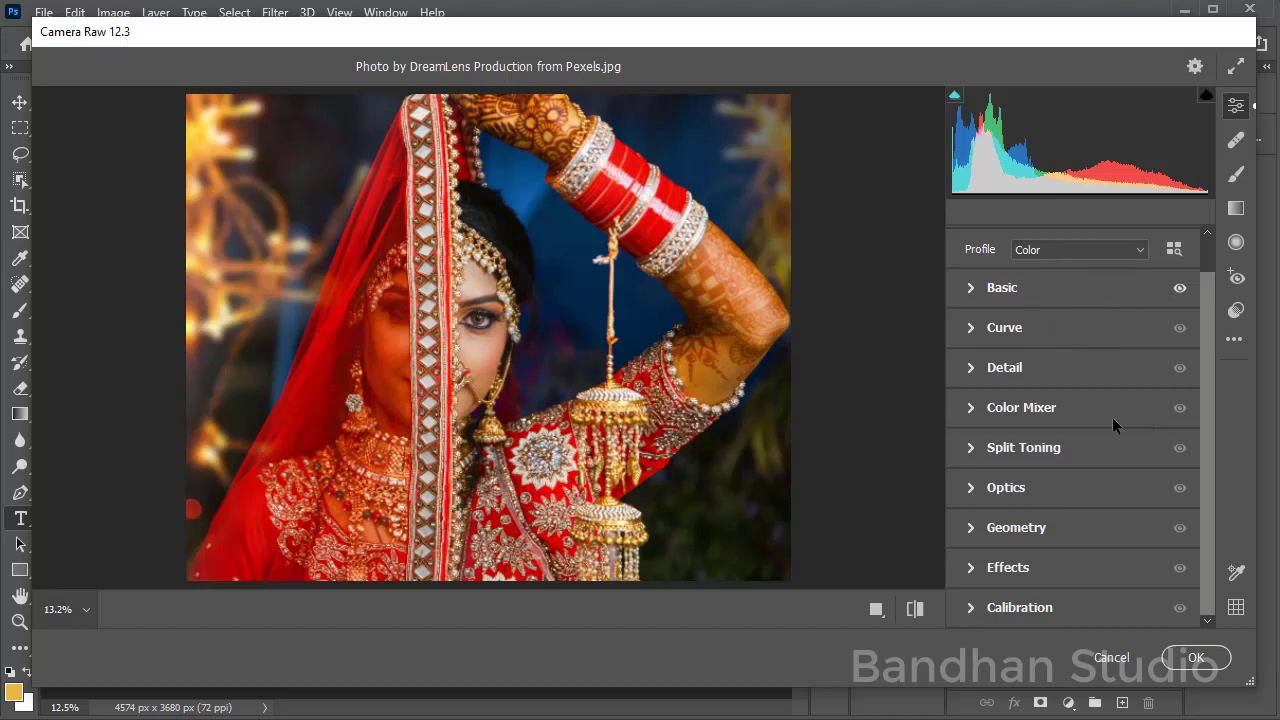
click(968, 367)
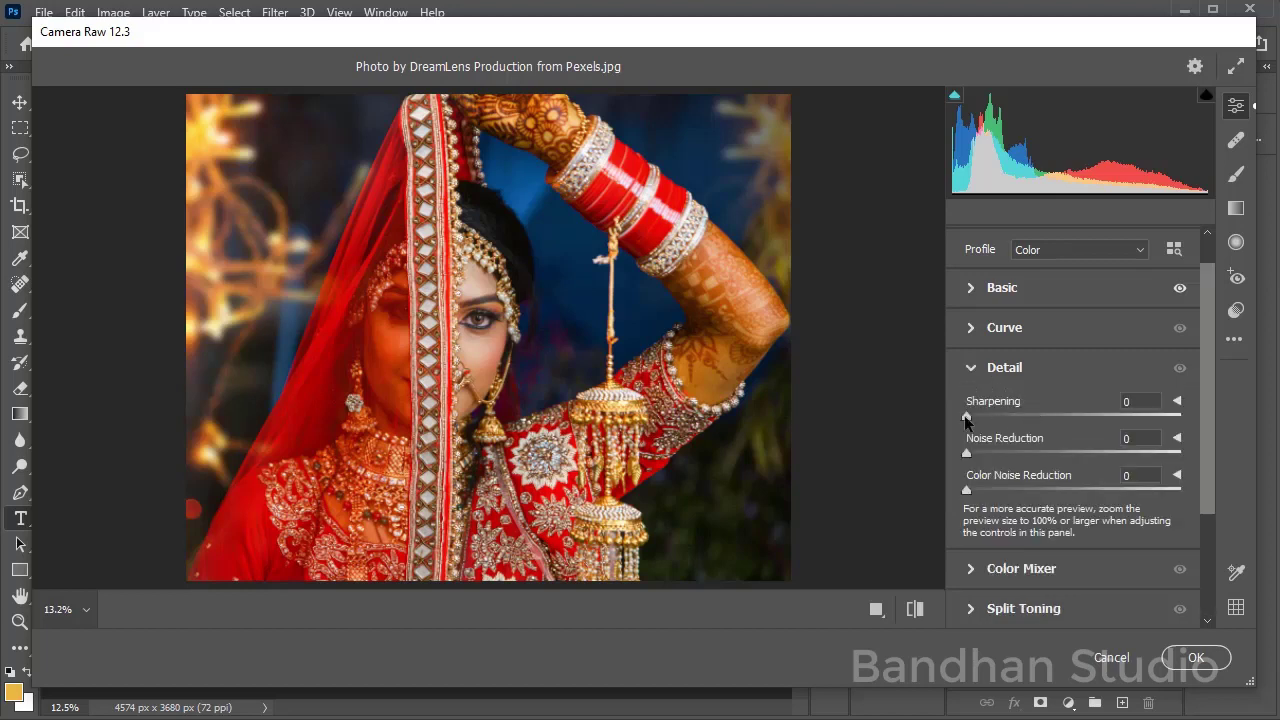
drag(967, 416, 989, 415)
click(974, 367)
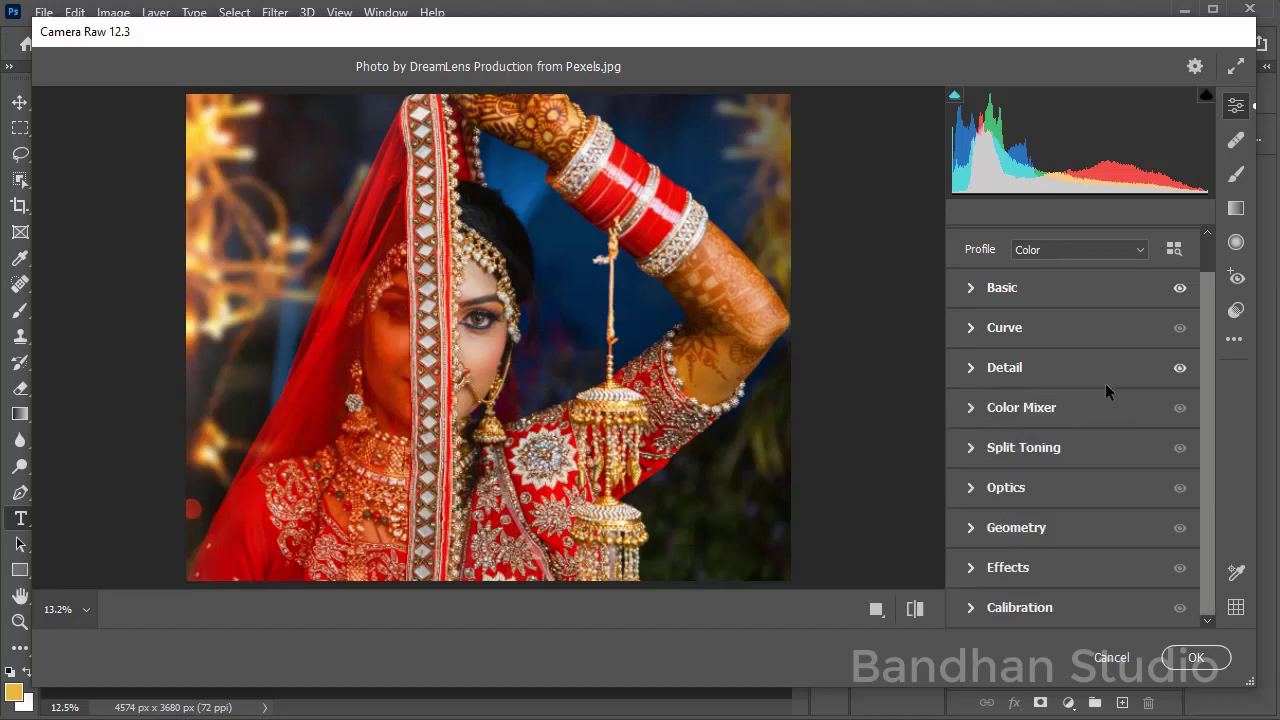